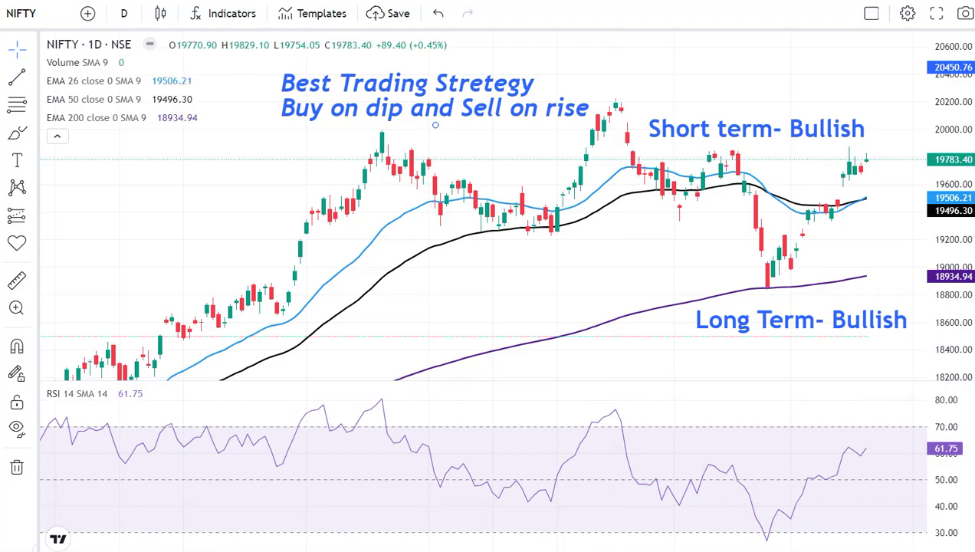
Step: Switch to the NIFTY outlook workbook in Excel and review the expected higher and lower levels for 21.11.23
{"action": "mouse_move", "coordinate": [536, 549]}
{"action": "left_click", "coordinate": [591, 540]}
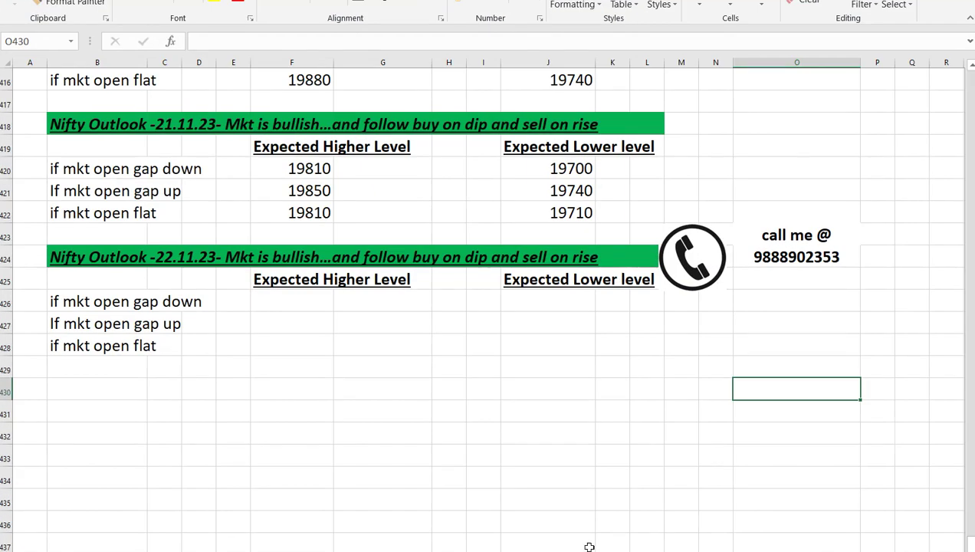
{"action": "left_click", "coordinate": [296, 207]}
{"action": "scroll", "coordinate": [353, 248], "scroll_direction": "up", "scroll_amount": 2}
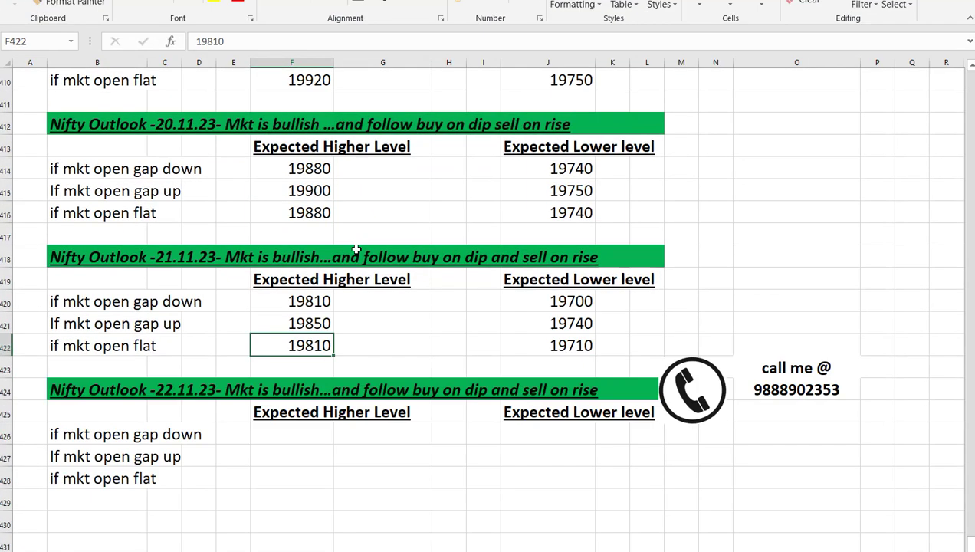
{"action": "left_click", "coordinate": [96, 256]}
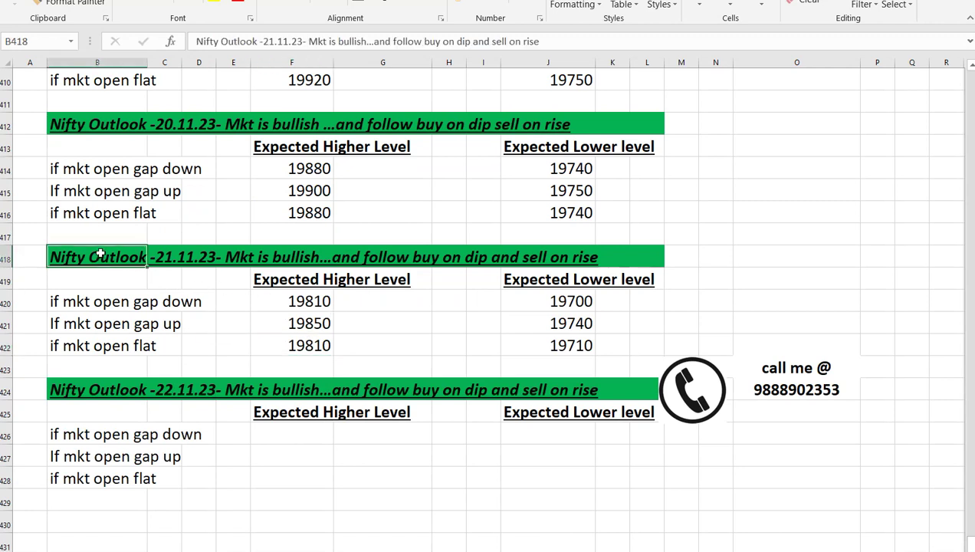
{"action": "left_click_drag", "start_coordinate": [131, 262], "coordinate": [641, 351]}
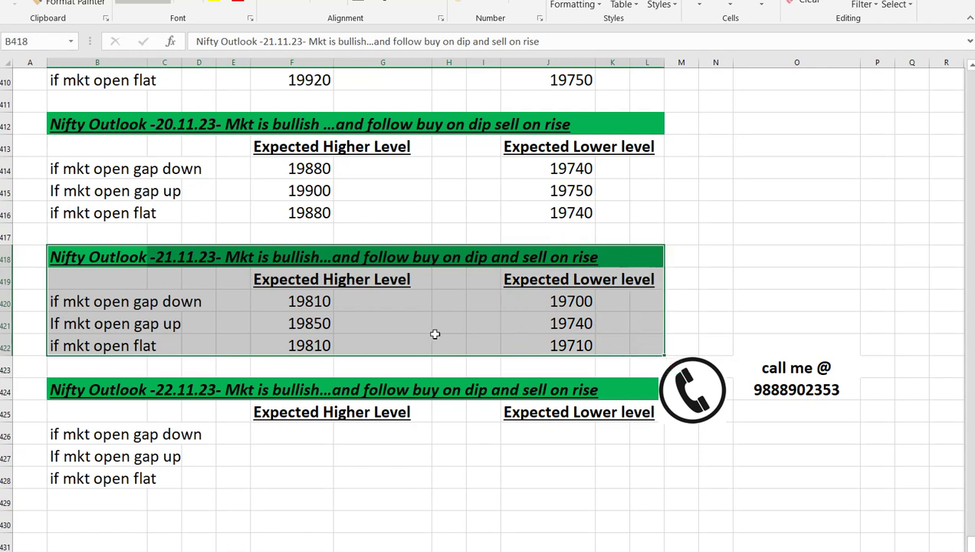
{"action": "left_click", "coordinate": [312, 325]}
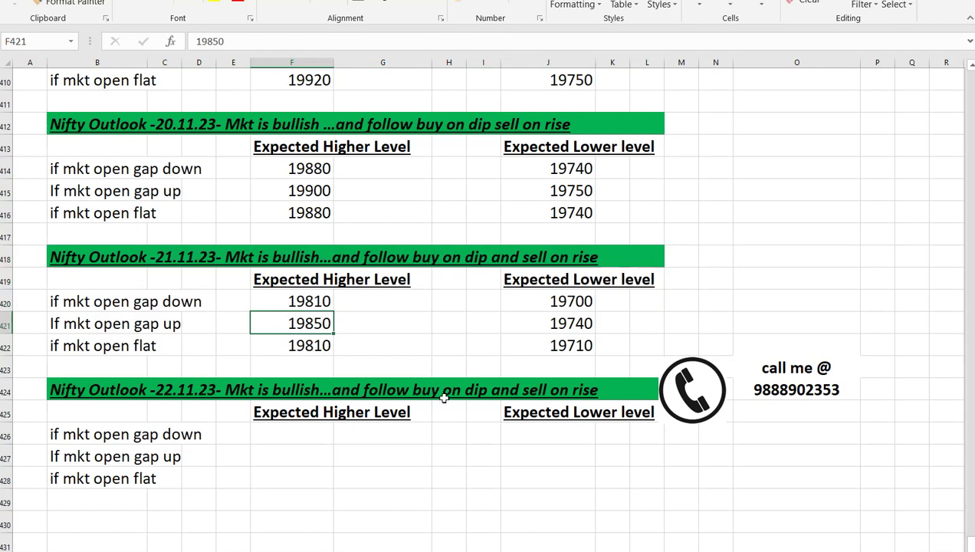
{"action": "left_click", "coordinate": [576, 326]}
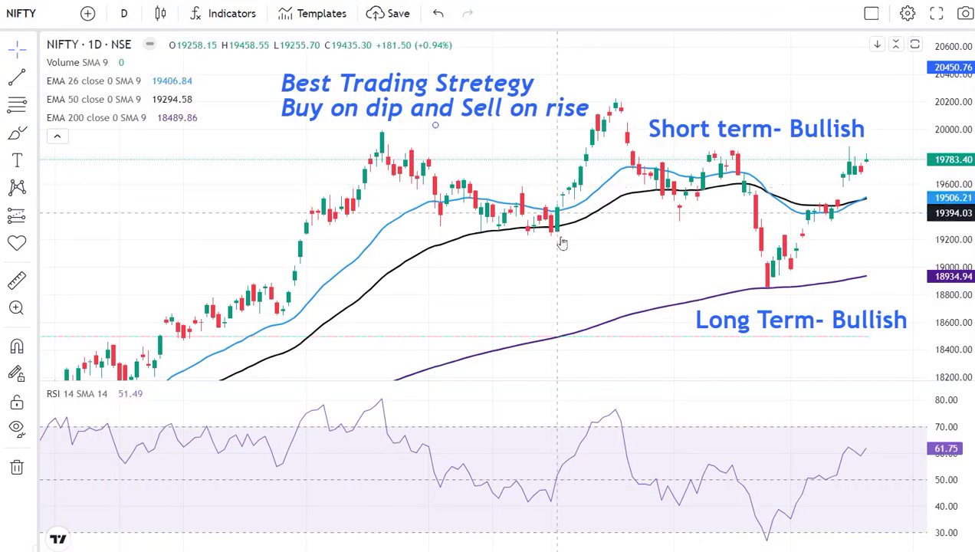
Step: Examine the NIFTY daily chart and recheck the 21.11.23 outlook in the Excel outlook workbook
{"action": "scroll", "coordinate": [598, 333], "scroll_direction": "up", "scroll_amount": 2}
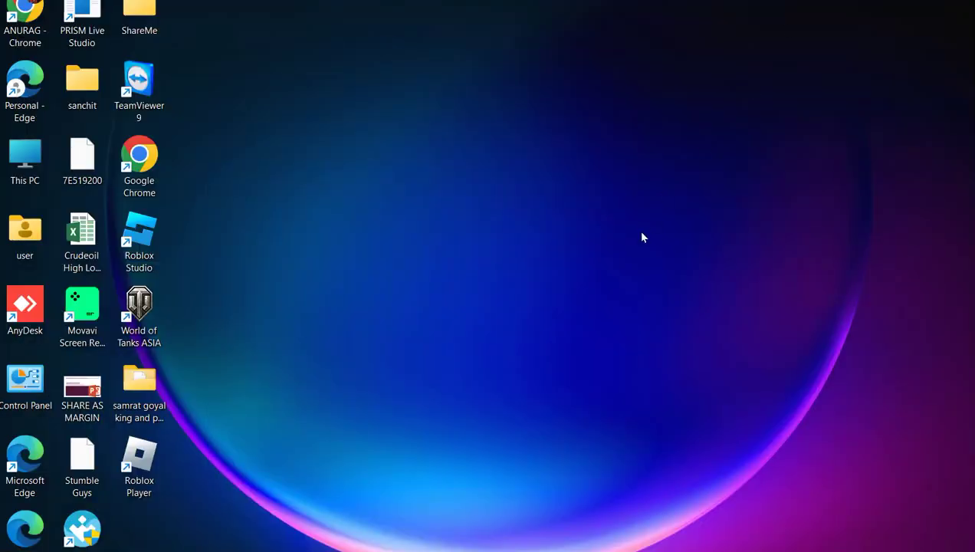
{"action": "mouse_move", "coordinate": [553, 548]}
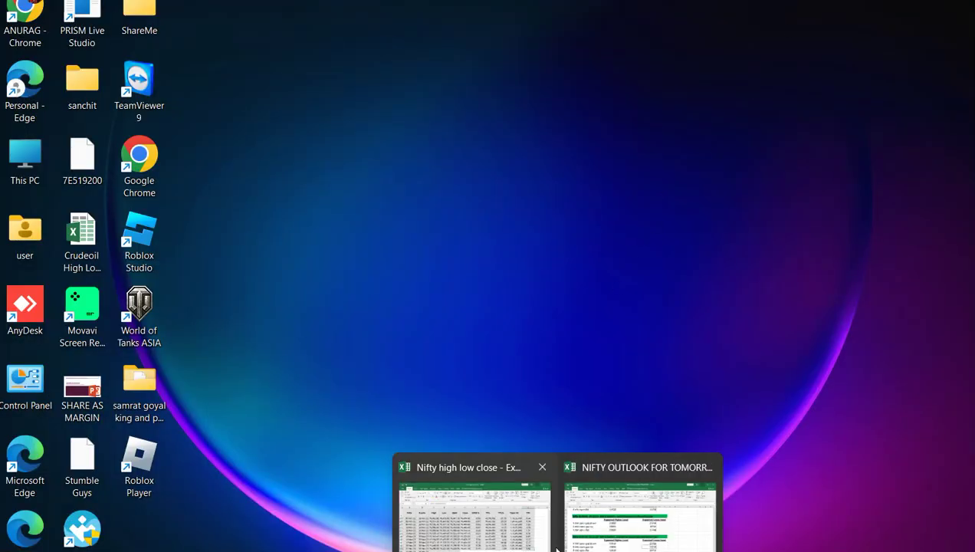
{"action": "left_click", "coordinate": [512, 460]}
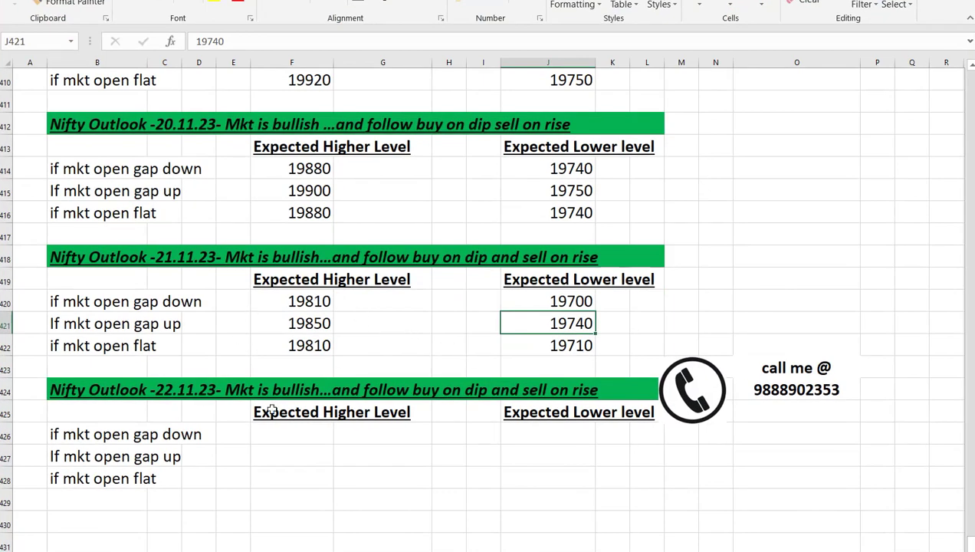
{"action": "left_click", "coordinate": [86, 263]}
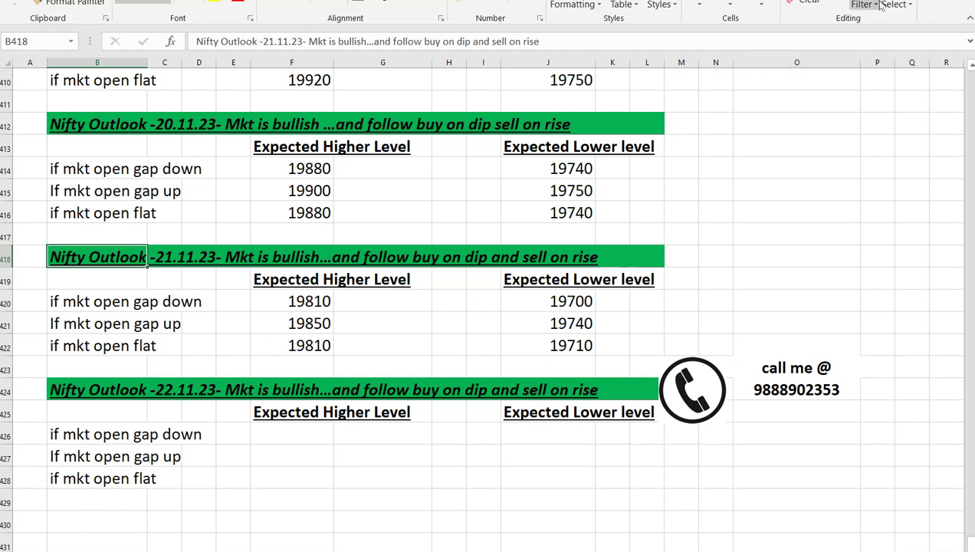
Step: Examine the latest candles on the 15-minute NIFTY 30-Nov-2023 futures chart and return to the Excel outlook workbook
{"action": "key", "text": "super+d"}
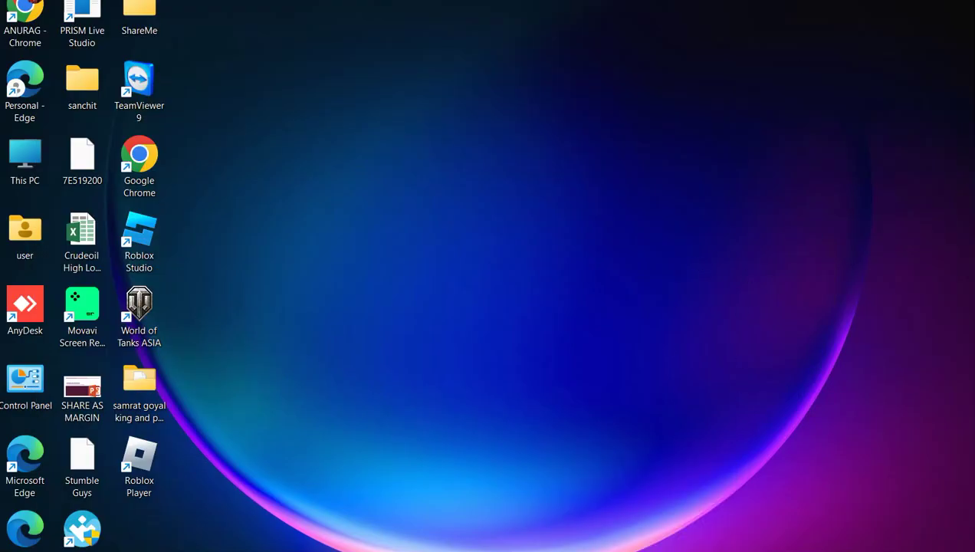
{"action": "key", "text": "alt+Tab"}
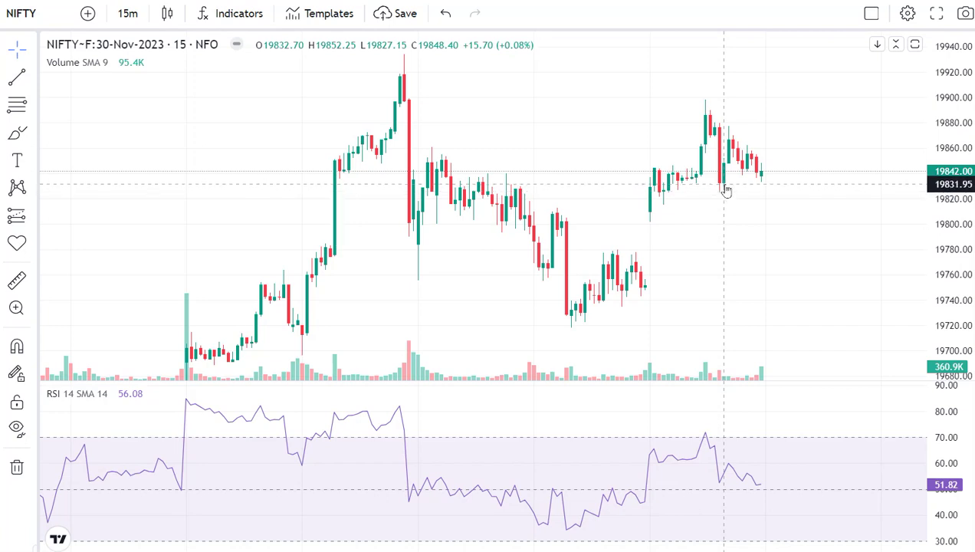
{"action": "scroll", "coordinate": [736, 318], "scroll_direction": "up", "scroll_amount": 2}
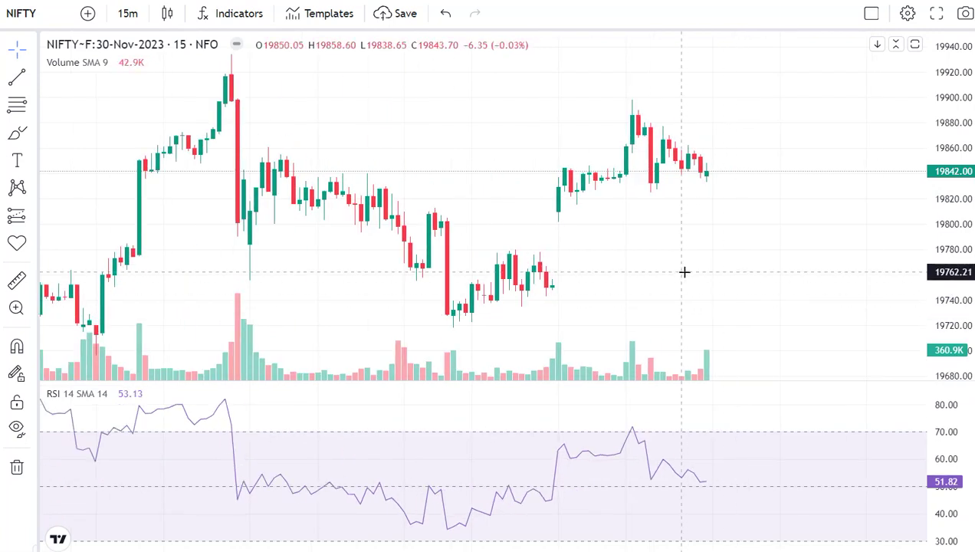
{"action": "mouse_move", "coordinate": [656, 551]}
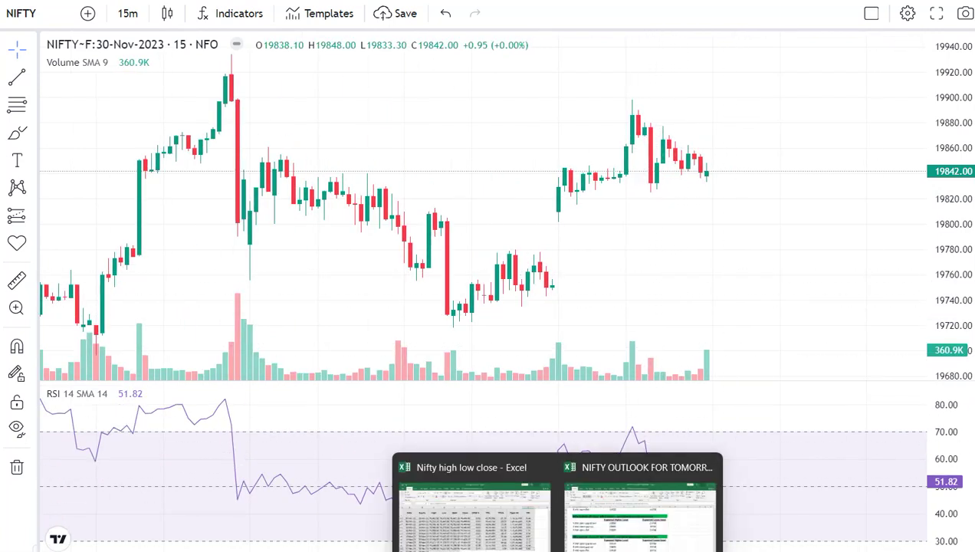
{"action": "left_click", "coordinate": [640, 502]}
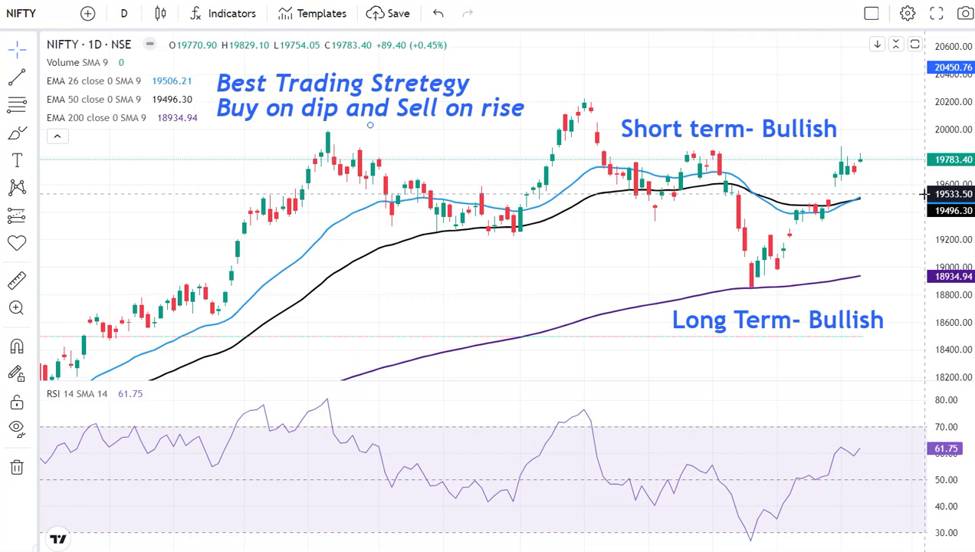
Step: Examine the recent candles against the EMA lines on the NIFTY daily chart
{"action": "scroll", "coordinate": [869, 233], "scroll_direction": "up", "scroll_amount": 3}
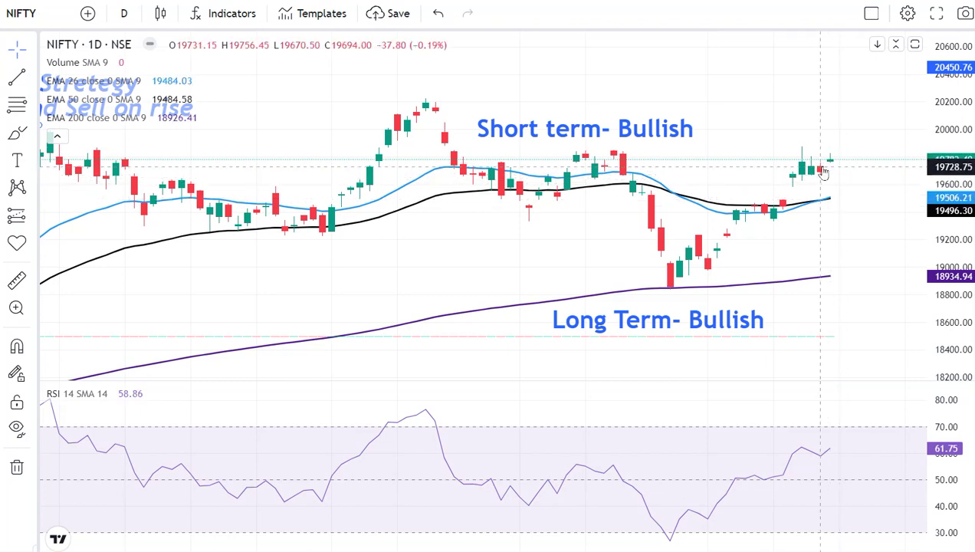
{"action": "scroll", "coordinate": [882, 184], "scroll_direction": "down", "scroll_amount": 5}
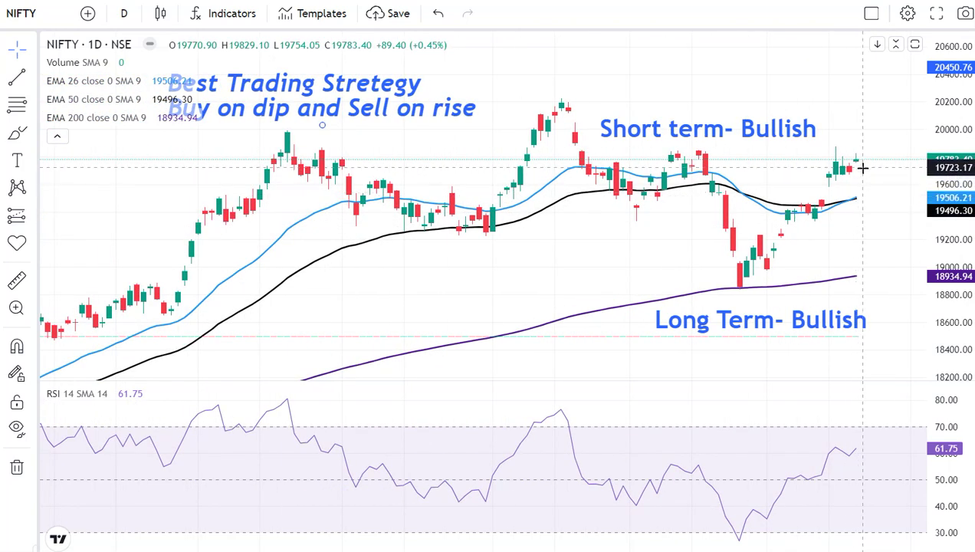
{"action": "scroll", "coordinate": [869, 173], "scroll_direction": "down", "scroll_amount": 2}
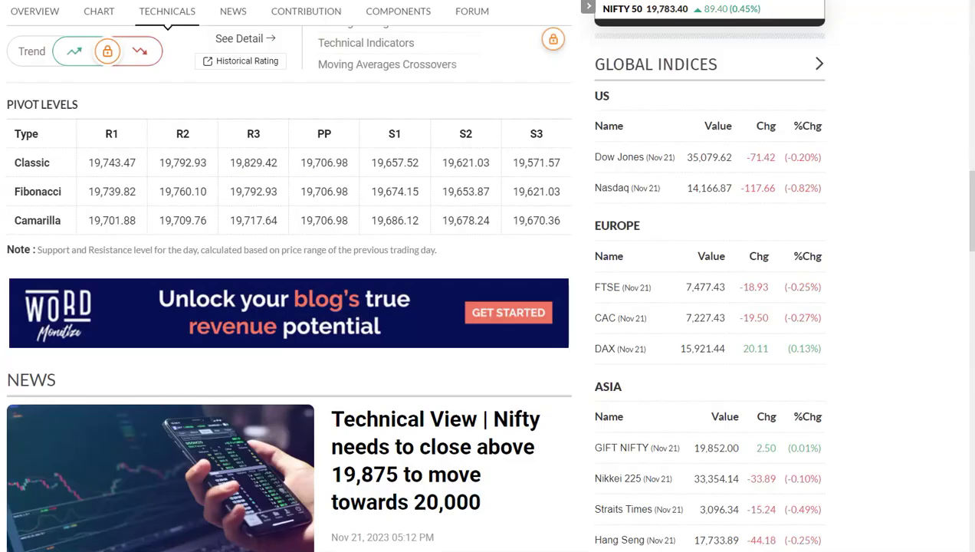
Step: Review the global indices, Indian indices and stock contribution tables on the market web page
{"action": "scroll", "coordinate": [643, 221], "scroll_direction": "down", "scroll_amount": 1}
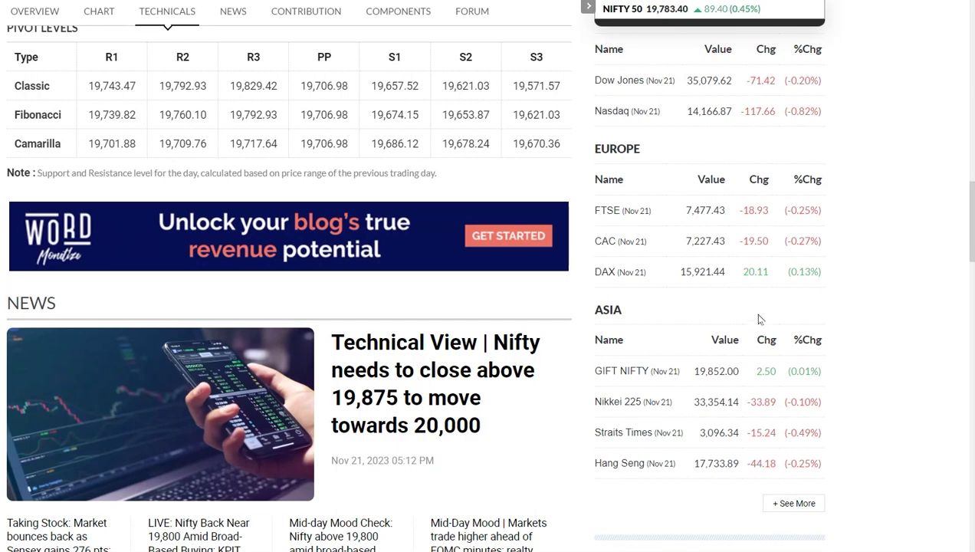
{"action": "scroll", "coordinate": [782, 307], "scroll_direction": "down", "scroll_amount": 2}
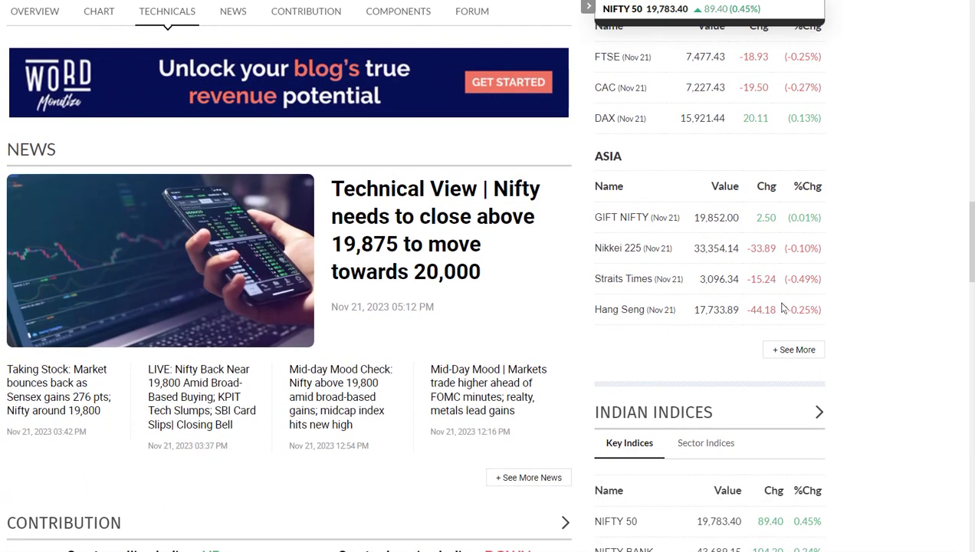
{"action": "scroll", "coordinate": [782, 307], "scroll_direction": "down", "scroll_amount": 4}
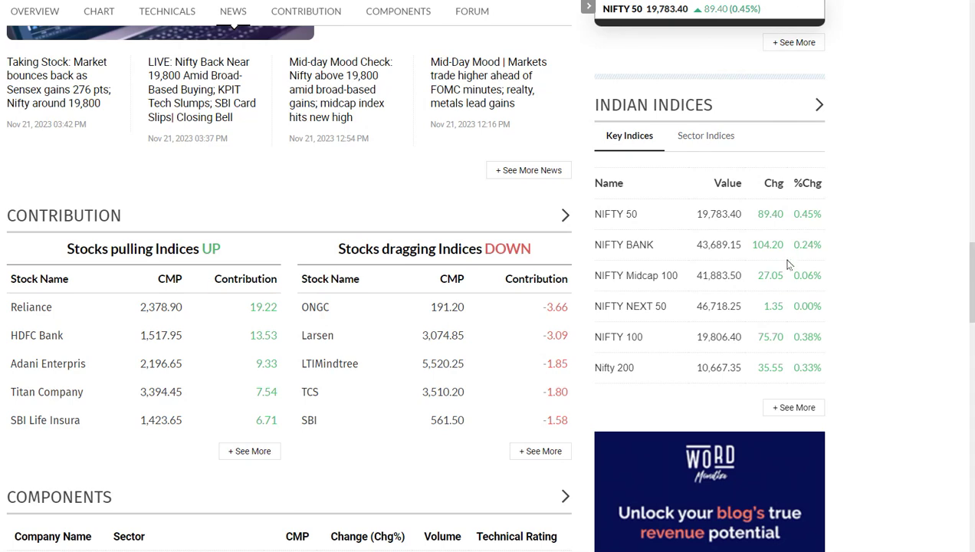
{"action": "scroll", "coordinate": [505, 275], "scroll_direction": "up", "scroll_amount": 5}
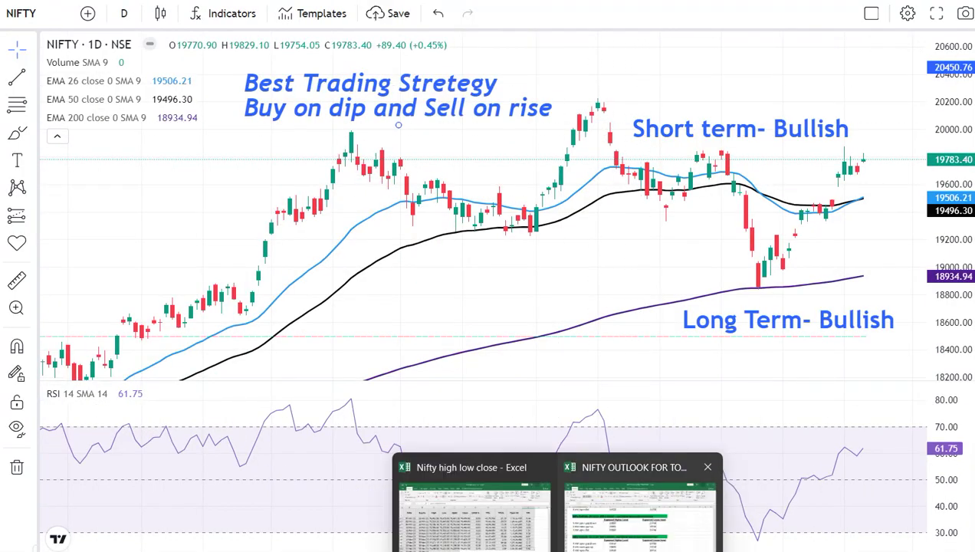
Step: Switch to the Nifty high low close workbook in Excel and review the 21-Nov-23 price and volume figures
{"action": "left_click", "coordinate": [469, 512]}
{"action": "left_click", "coordinate": [246, 331]}
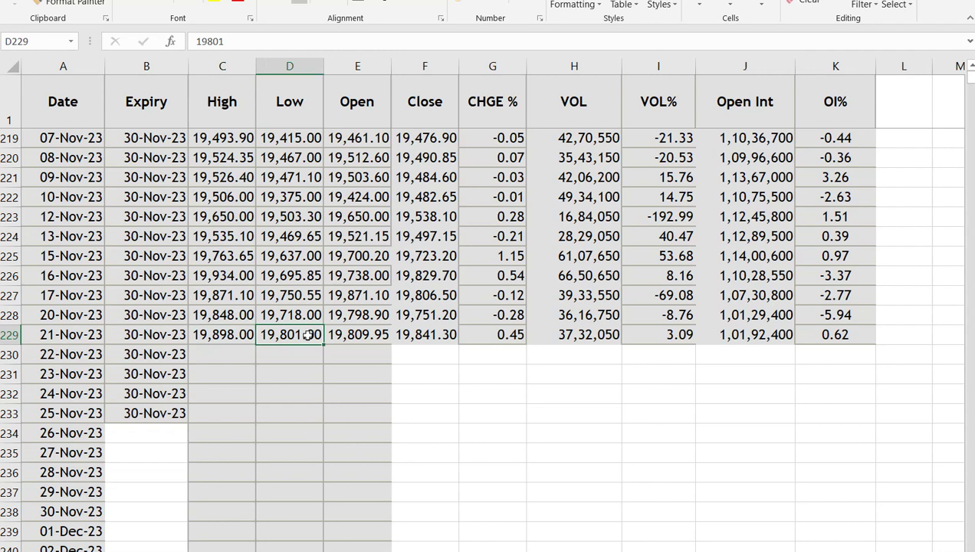
{"action": "left_click", "coordinate": [435, 331]}
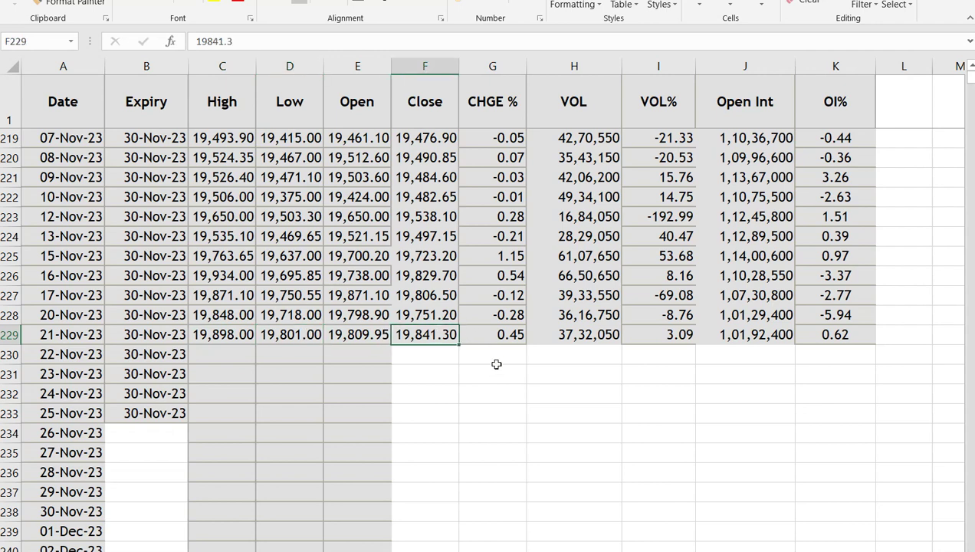
{"action": "left_click", "coordinate": [598, 338]}
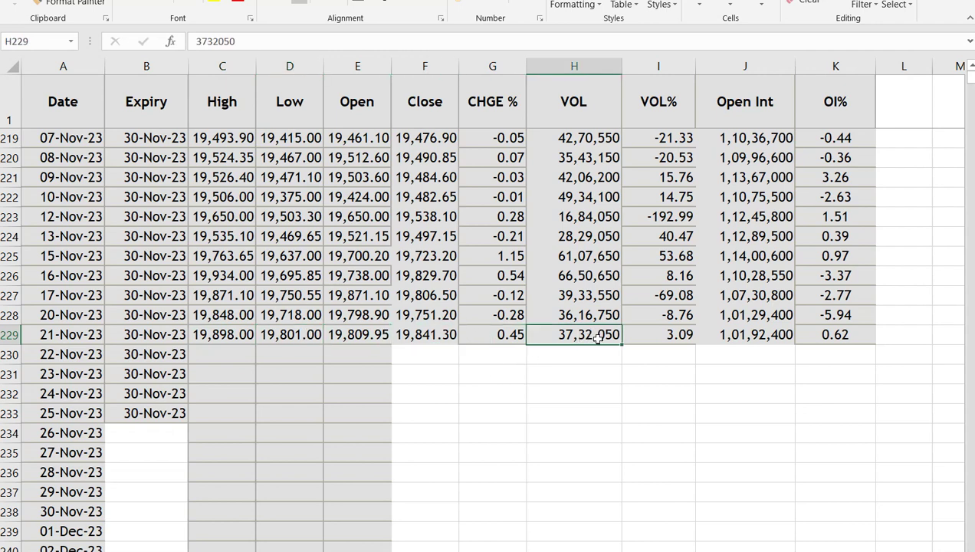
{"action": "left_click", "coordinate": [689, 339]}
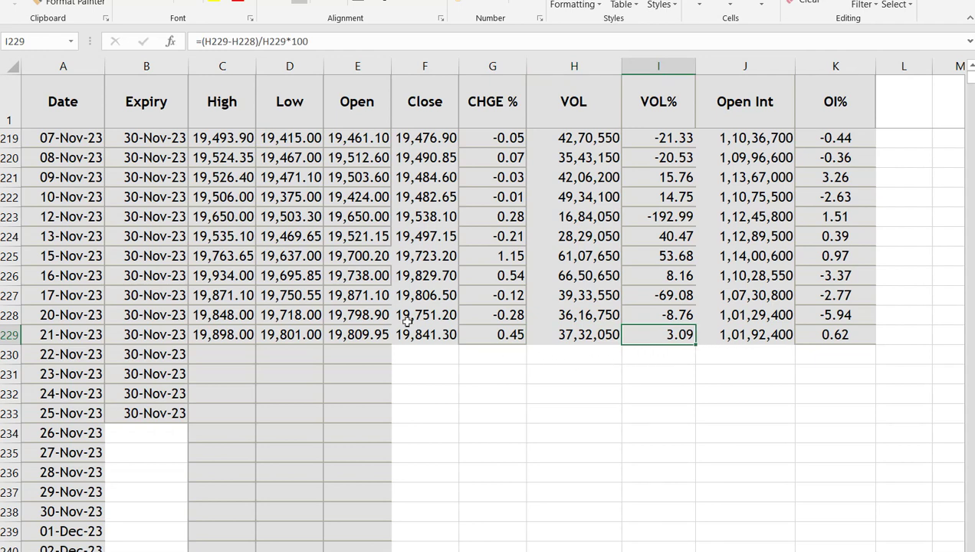
Step: Compare the close, high and open interest of 20-Nov-23 and 21-Nov-23, and review the 21-Nov-23 high, low and open
{"action": "mouse_move", "coordinate": [407, 323]}
{"action": "left_mouse_down"}
{"action": "mouse_move", "coordinate": [400, 332]}
{"action": "mouse_move", "coordinate": [414, 335]}
{"action": "left_mouse_up"}
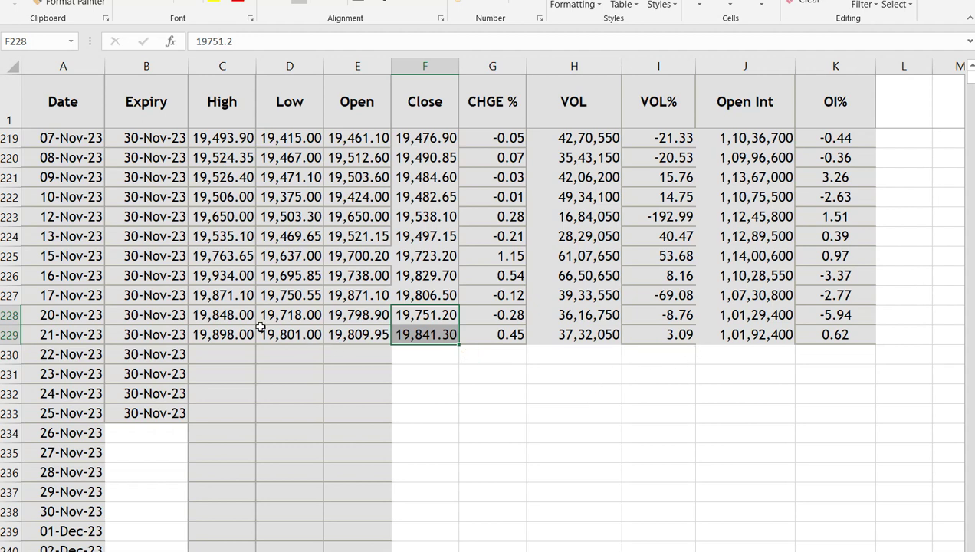
{"action": "left_click_drag", "start_coordinate": [250, 317], "coordinate": [240, 335]}
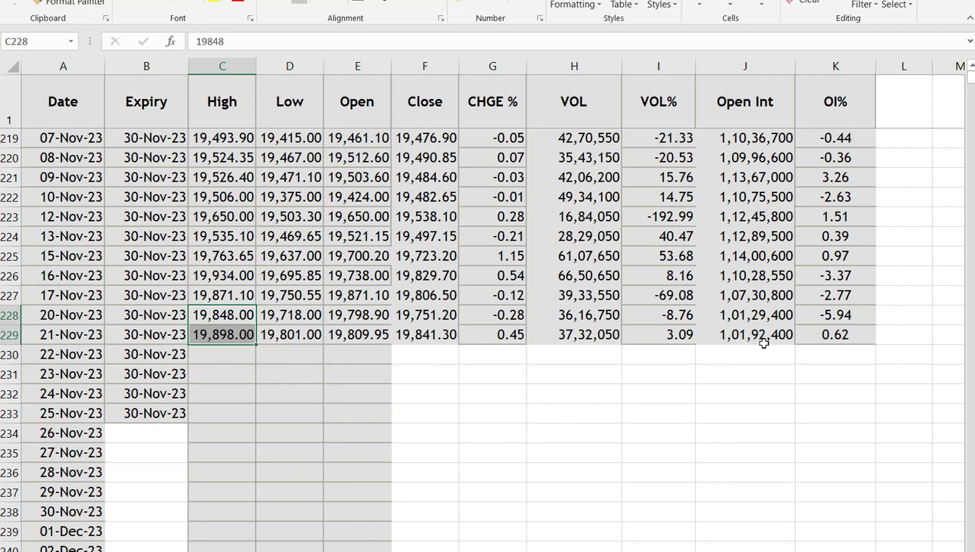
{"action": "left_click", "coordinate": [767, 321]}
{"action": "left_click", "coordinate": [844, 327]}
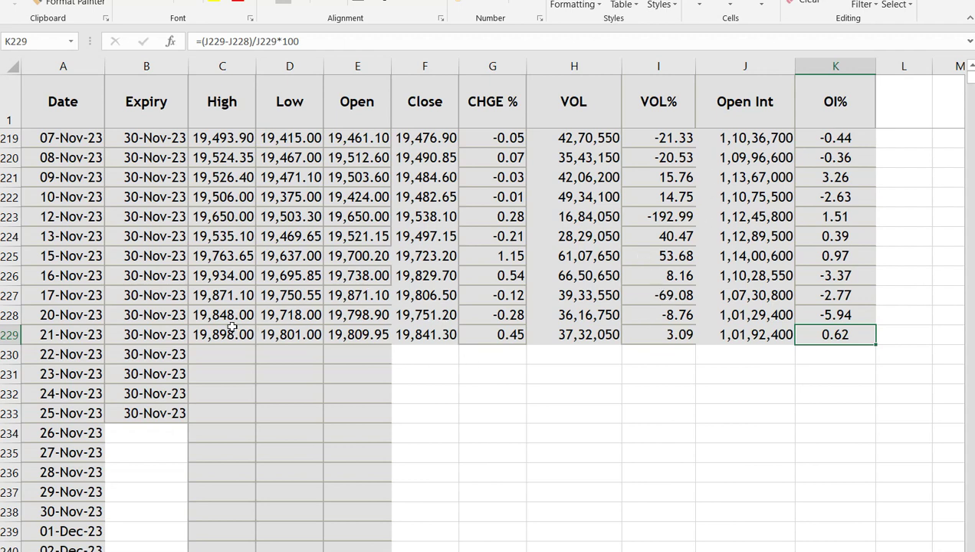
{"action": "left_click_drag", "start_coordinate": [230, 334], "coordinate": [360, 335]}
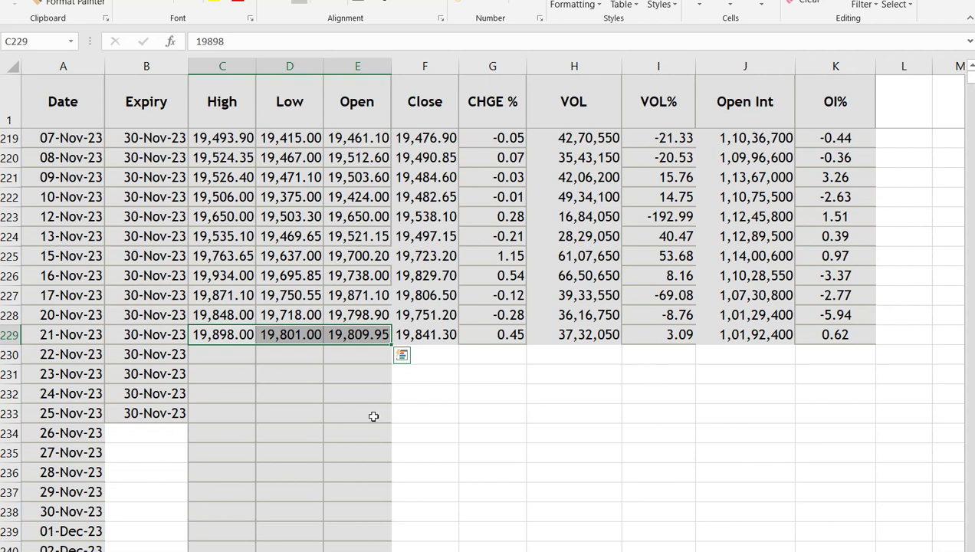
Step: Check the empty higher-level cells of the 22.11.23 block in the outlook workbook and return to the Nifty high low close workbook
{"action": "key", "text": "Escape"}
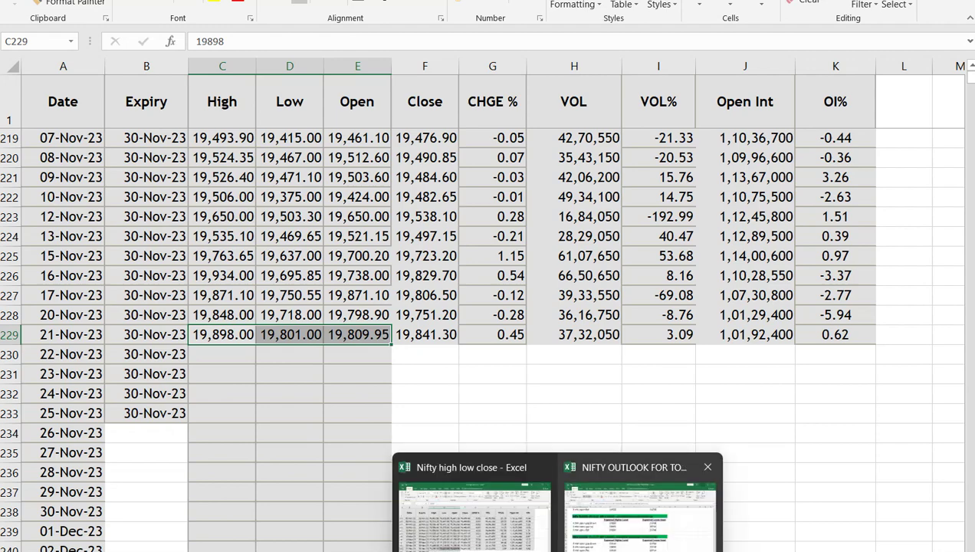
{"action": "left_click", "coordinate": [606, 499]}
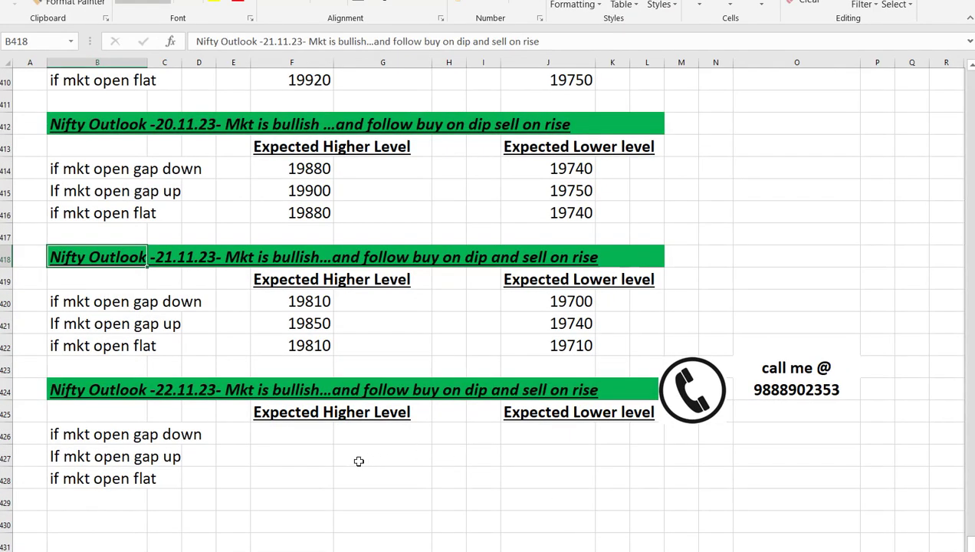
{"action": "left_click", "coordinate": [290, 451]}
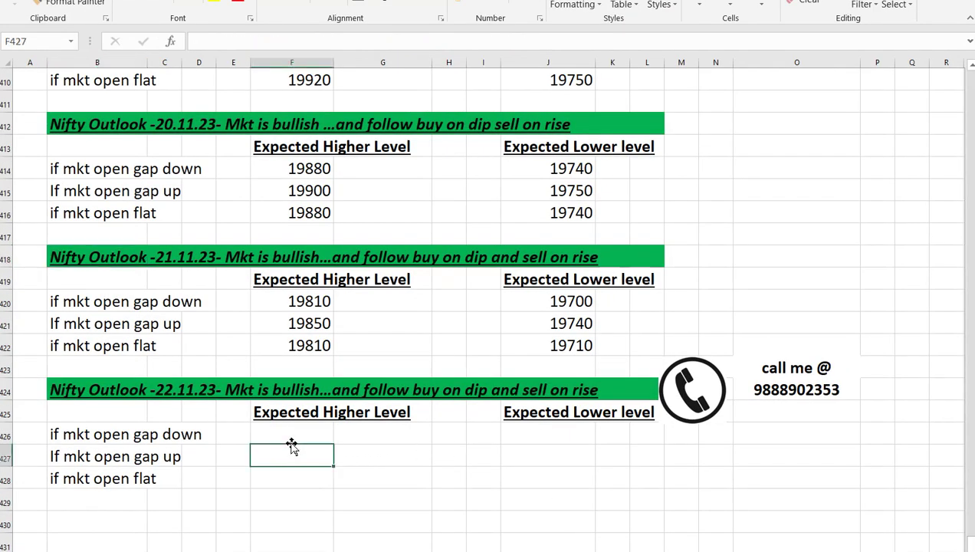
{"action": "left_click", "coordinate": [289, 433]}
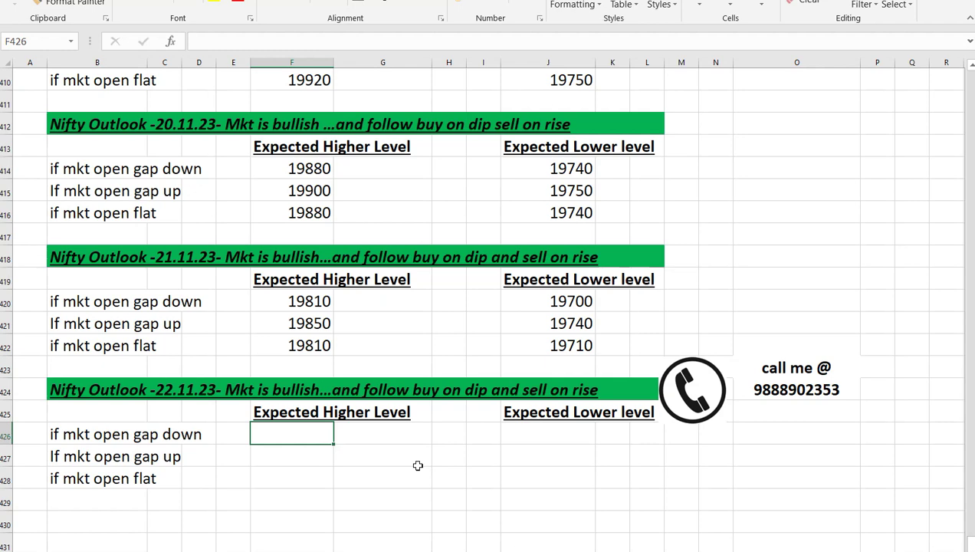
{"action": "key", "text": "alt+Tab"}
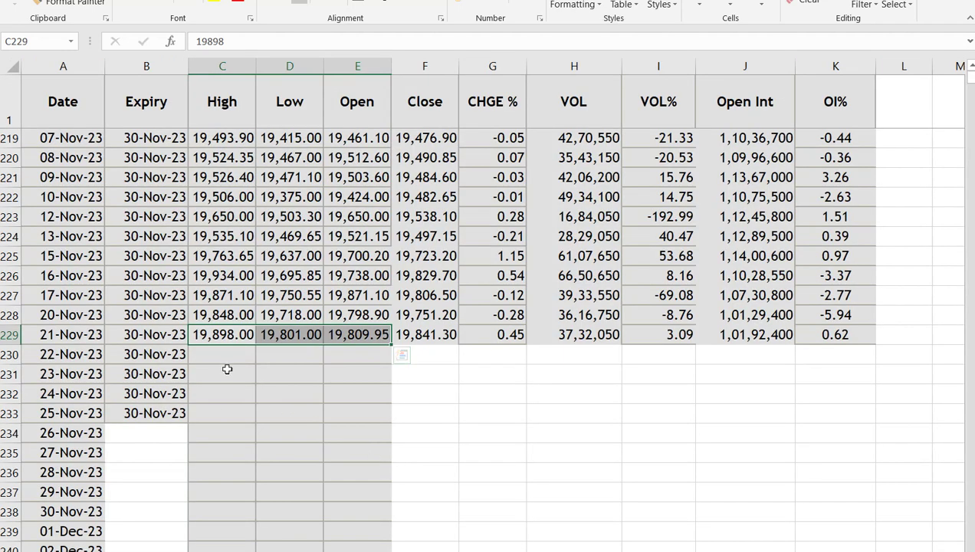
Step: Review the high, open and close prices of 21-Nov-23 in the price history
{"action": "left_click", "coordinate": [224, 354]}
{"action": "left_click", "coordinate": [238, 335]}
{"action": "left_click", "coordinate": [328, 335]}
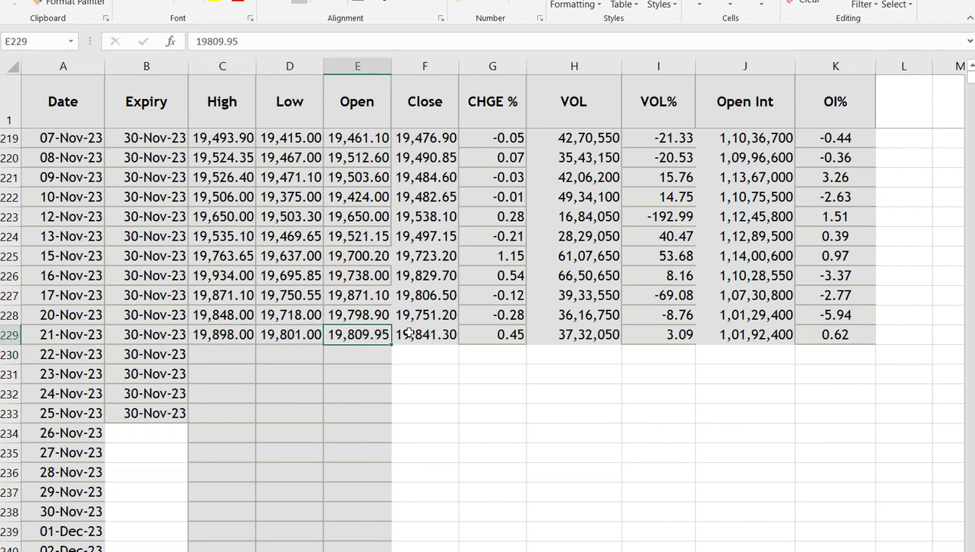
{"action": "left_click", "coordinate": [408, 335]}
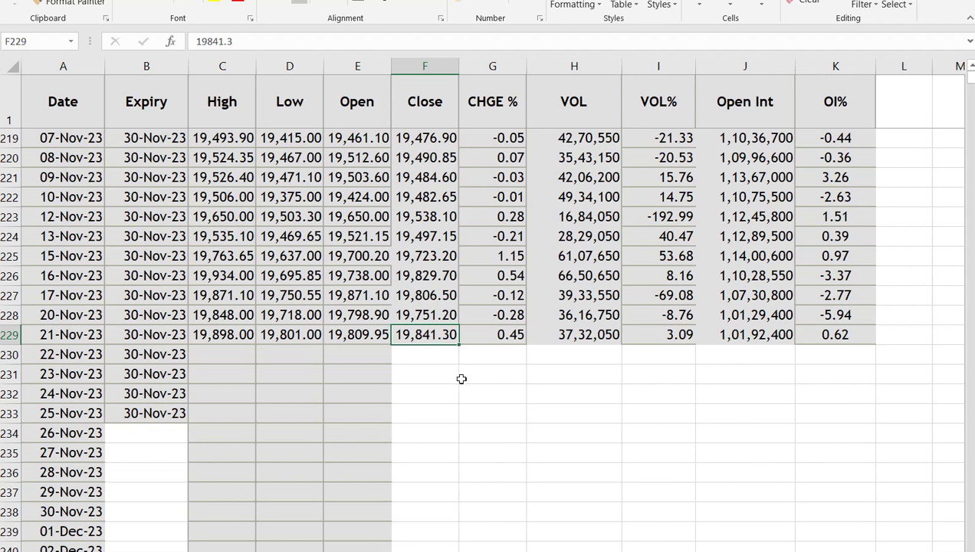
Step: In the outlook workbook, enter the 22.11.23 gap-down levels: 19900 as expected higher level and 19790 as expected lower level
{"action": "key", "text": "ctrl+Page_Down"}
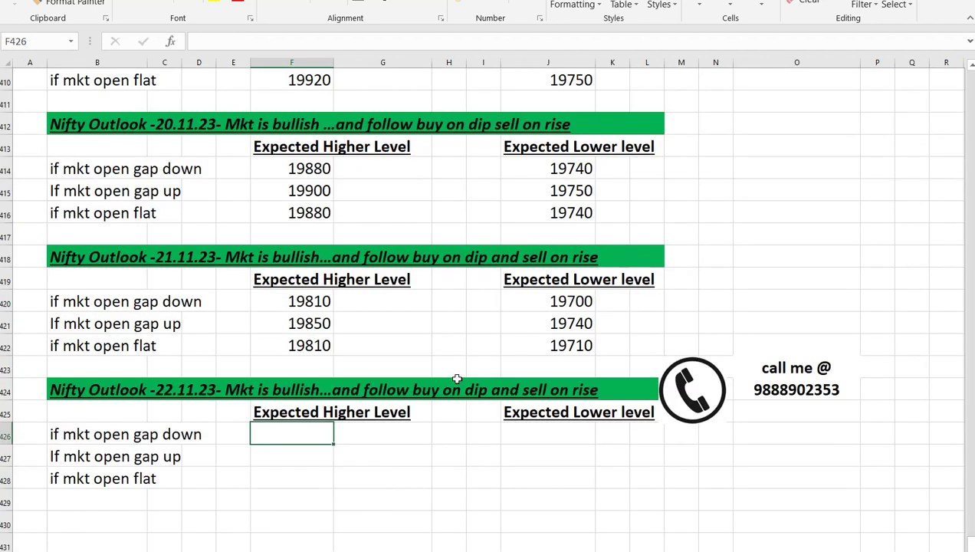
{"action": "type", "text": "19900"}
{"action": "key", "text": "Tab"}
{"action": "key", "text": "Tab"}
{"action": "key", "text": "Tab"}
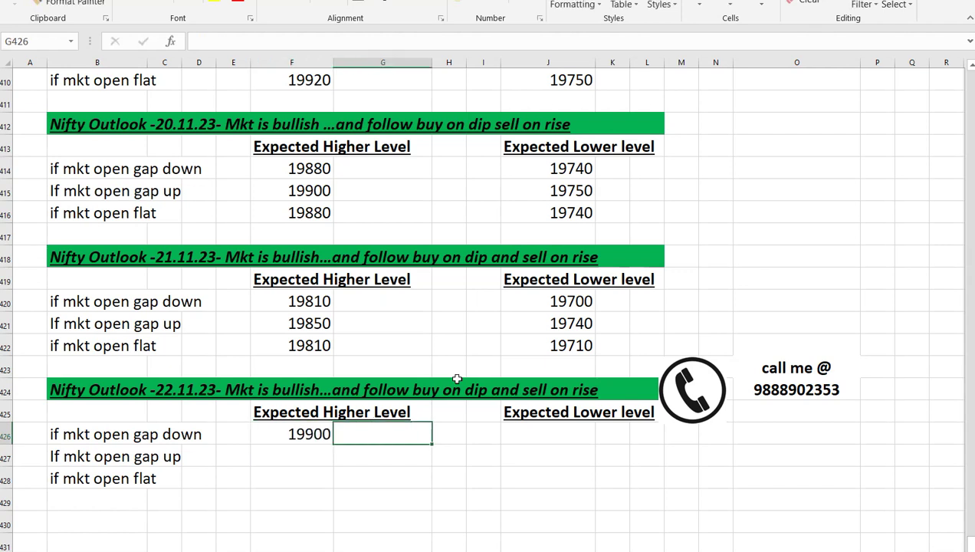
{"action": "key", "text": "Tab"}
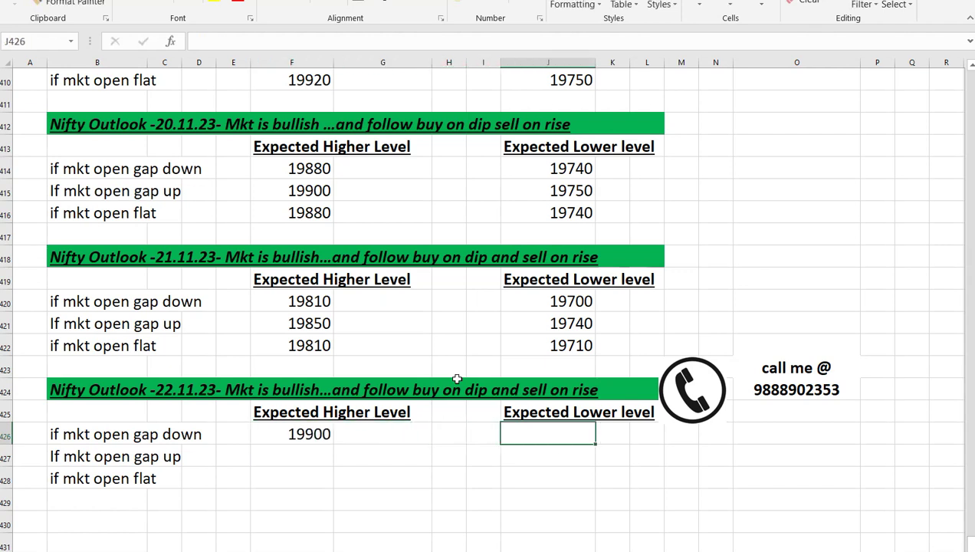
{"action": "type", "text": "19"}
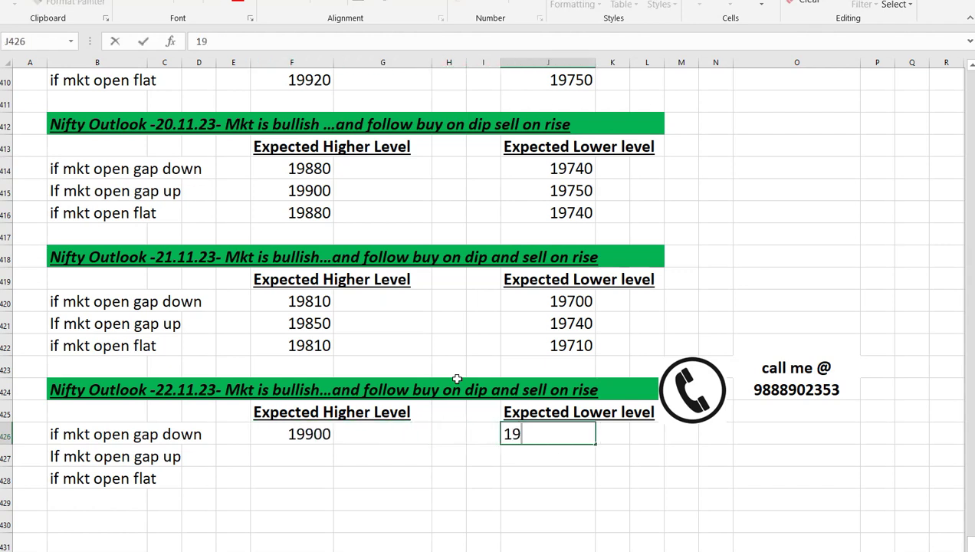
{"action": "type", "text": "790"}
{"action": "key", "text": "Return"}
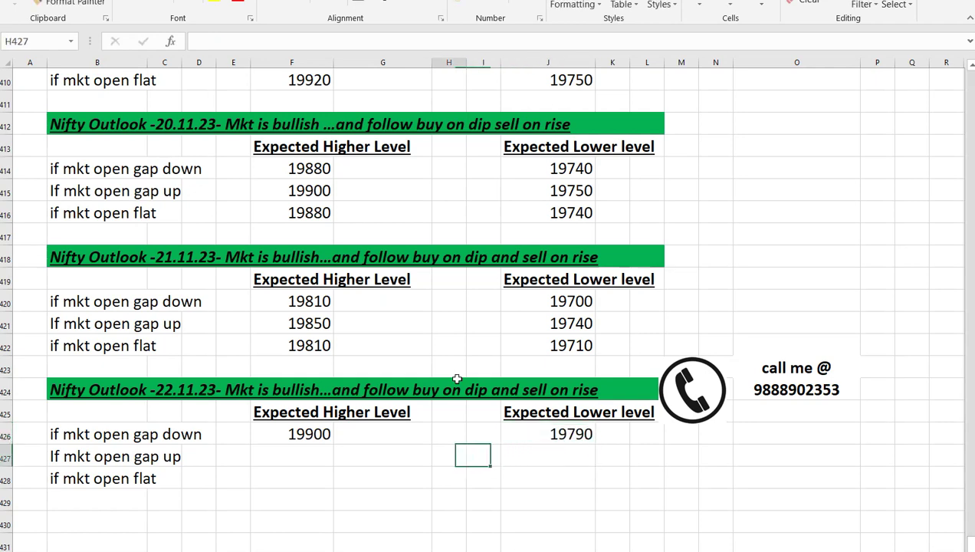
Step: Select the 22.11.23 gap-up higher-level cell and recheck the 21-Nov-23 prices in the Nifty high low close workbook
{"action": "key", "text": "Left"}
{"action": "key", "text": "Left"}
{"action": "key", "text": "Left"}
{"action": "key", "text": "Right"}
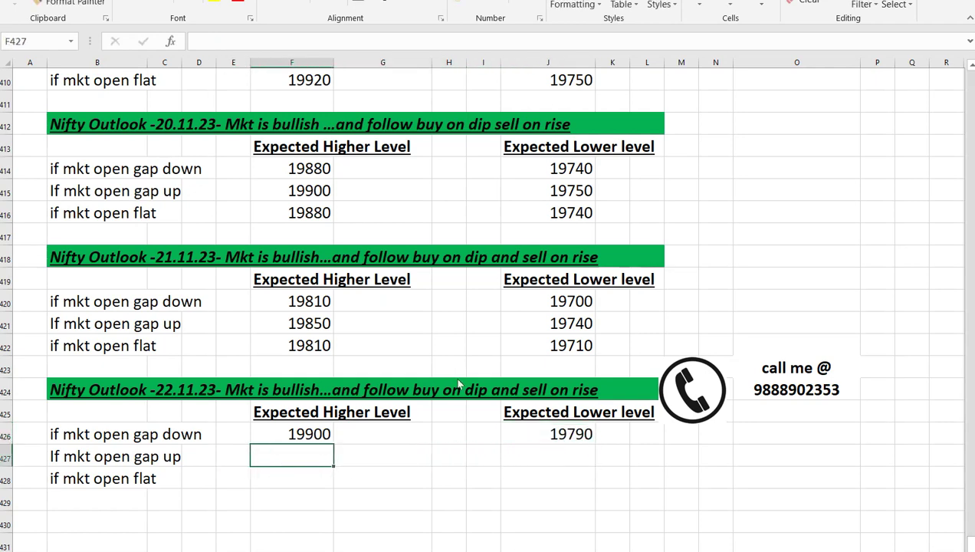
{"action": "key", "text": "alt+Tab"}
{"action": "key", "text": "Left"}
{"action": "key", "text": "Left"}
{"action": "key", "text": "Left"}
{"action": "key", "text": "Right"}
{"action": "key", "text": "Right"}
{"action": "key", "text": "Right"}
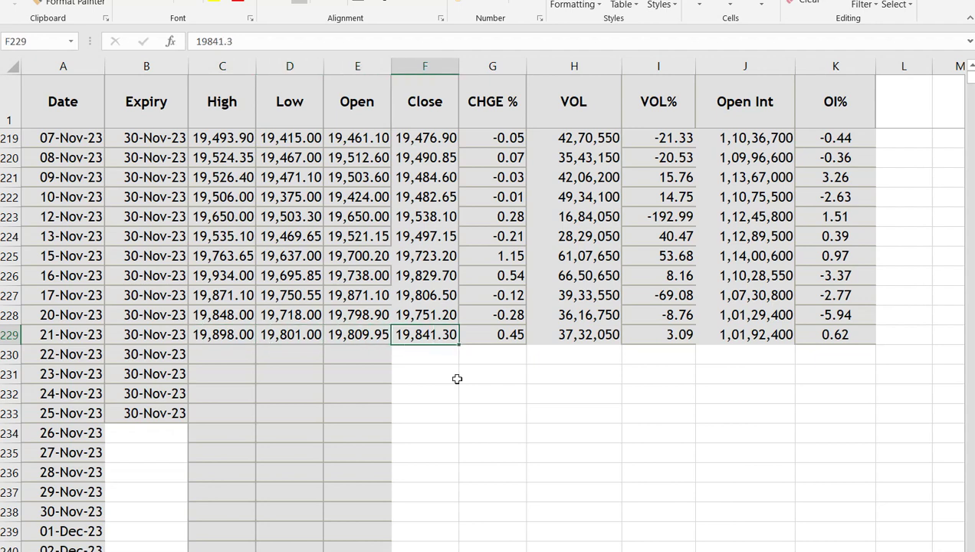
Step: Back in the outlook workbook, enter 19900 as expected higher level and 19800 as expected lower level for the 22.11.23 gap-up opening
{"action": "key", "text": "alt+Tab"}
{"action": "type", "text": "19900"}
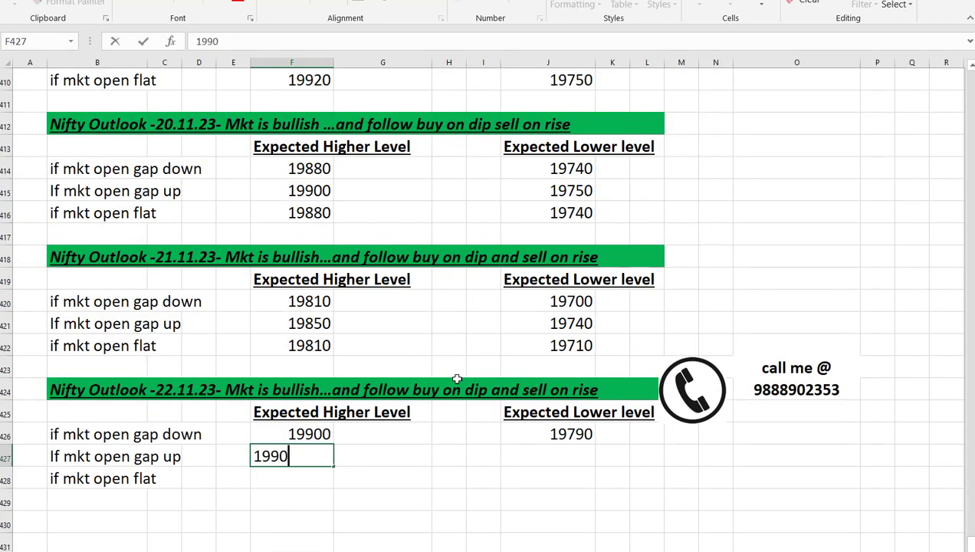
{"action": "key", "text": "Right"}
{"action": "key", "text": "Right"}
{"action": "key", "text": "Right"}
{"action": "key", "text": "Right"}
{"action": "type", "text": "19800"}
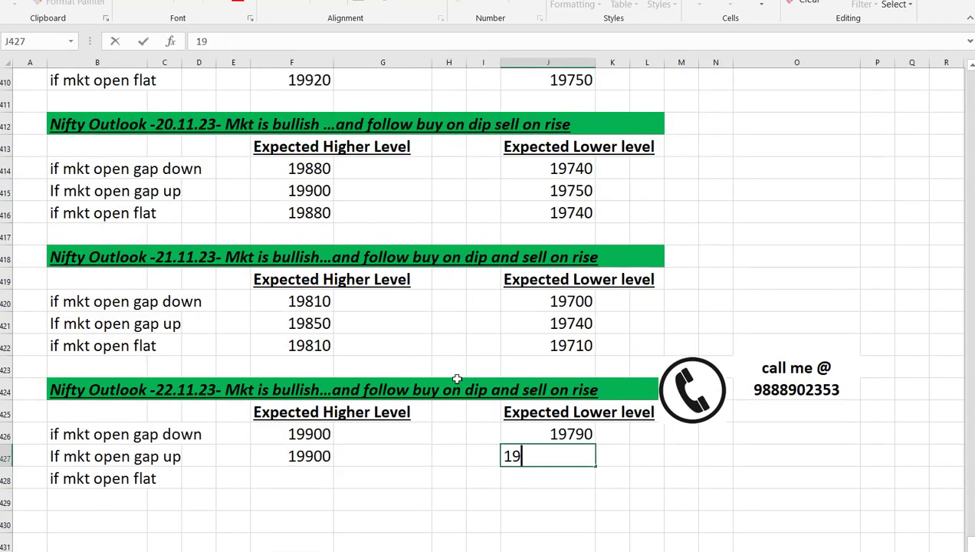
{"action": "key", "text": "Return"}
Step: Enter 19900 as expected higher level and 19800 as expected lower level for the 22.11.23 flat opening
{"action": "key", "text": "Left"}
{"action": "key", "text": "Left"}
{"action": "key", "text": "Left"}
{"action": "key", "text": "Left"}
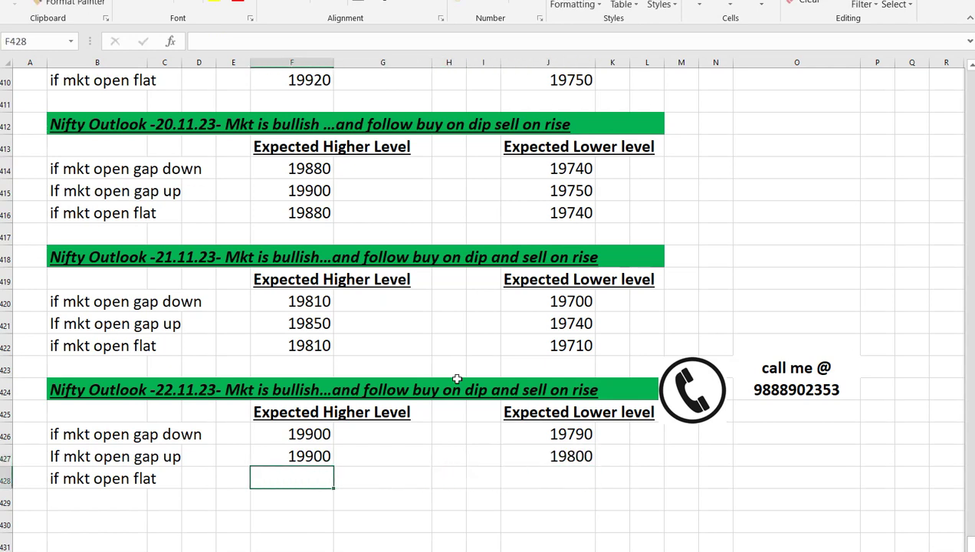
{"action": "type", "text": "19900"}
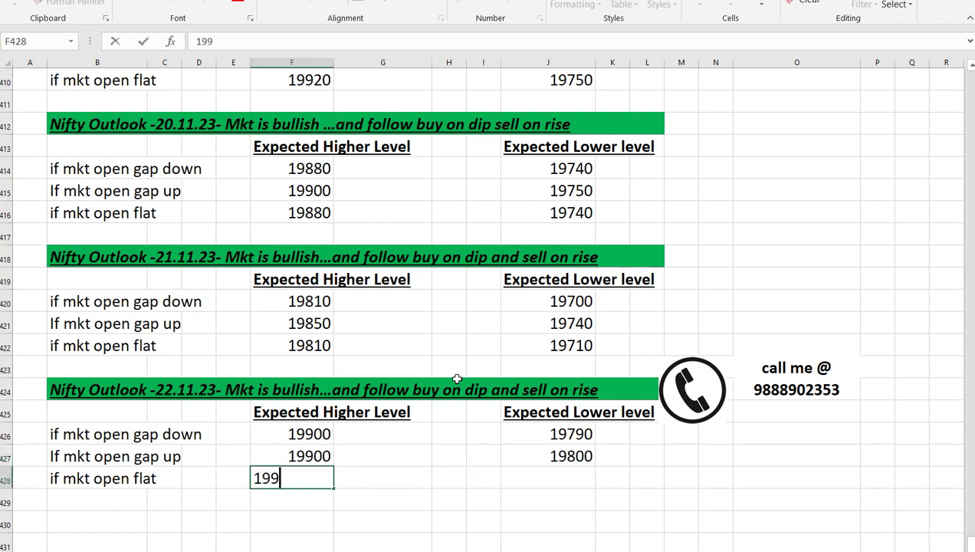
{"action": "key", "text": "Right"}
{"action": "key", "text": "Right"}
{"action": "key", "text": "Right"}
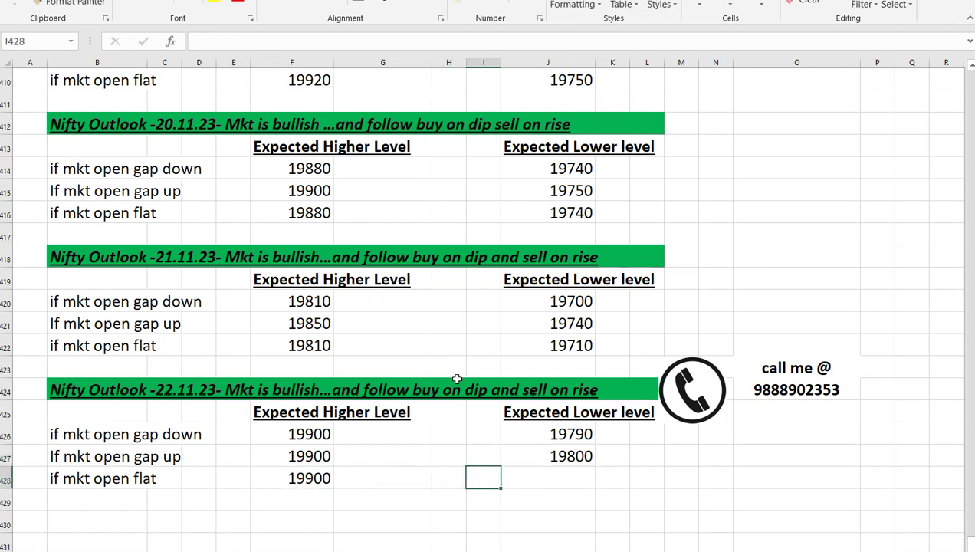
{"action": "key", "text": "Right"}
{"action": "type", "text": "198000"}
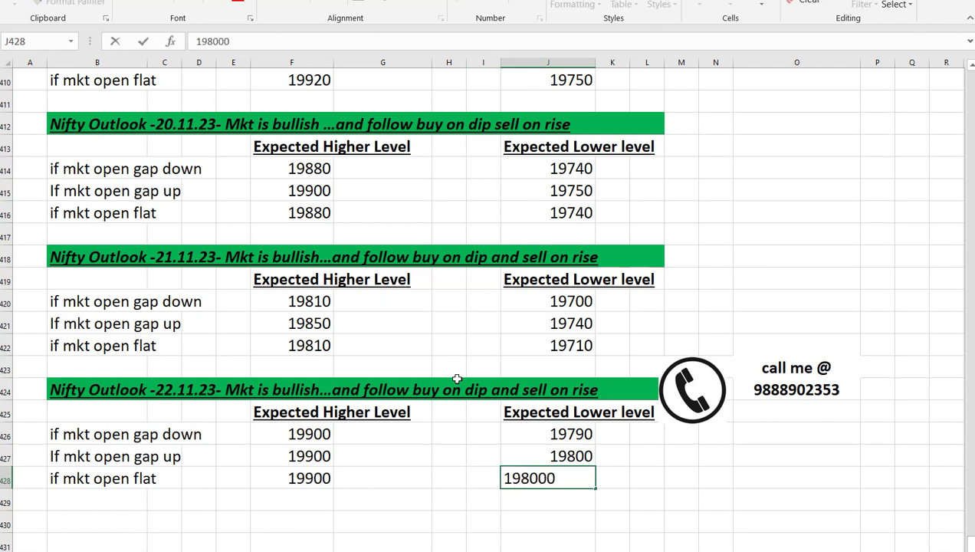
{"action": "key", "text": "BackSpace"}
{"action": "key", "text": "Return"}
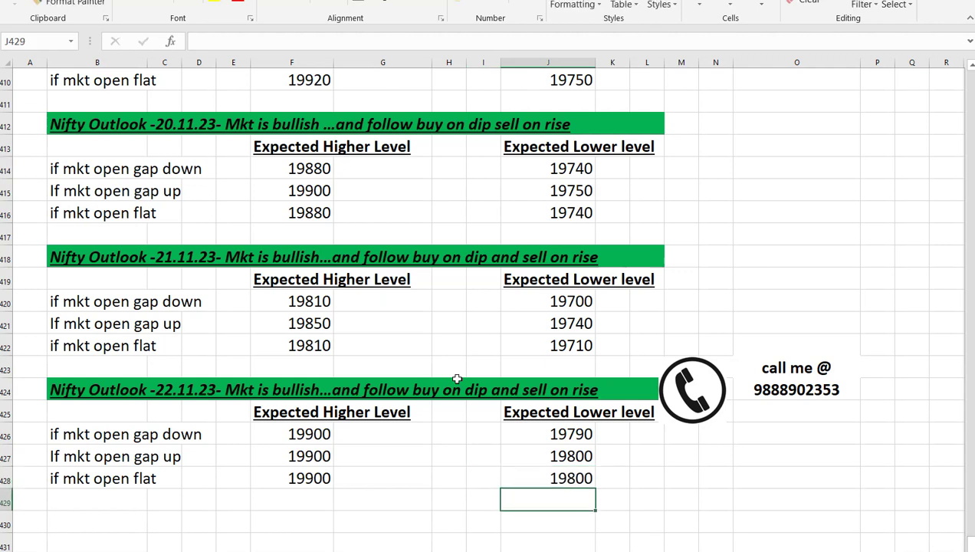